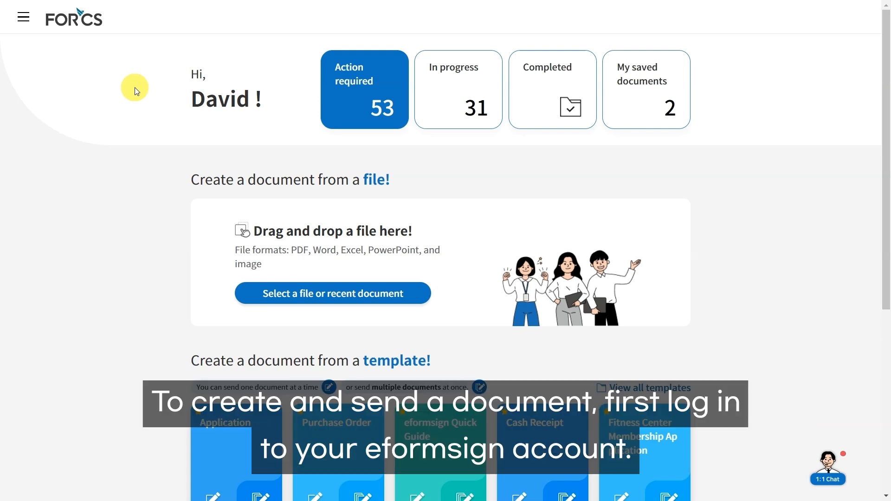
# Upload the NDA file from the computer as a new document using New from my file.
pyautogui.click(32, 26)
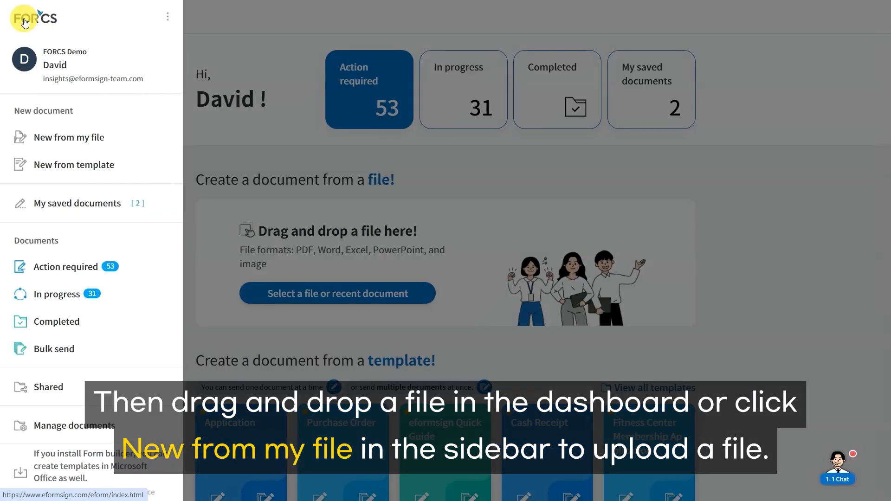
pyautogui.click(67, 135)
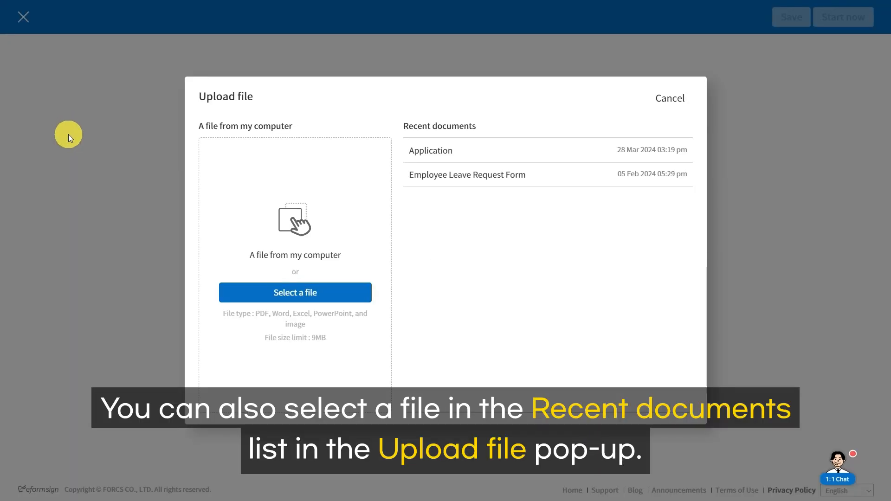
pyautogui.click(252, 291)
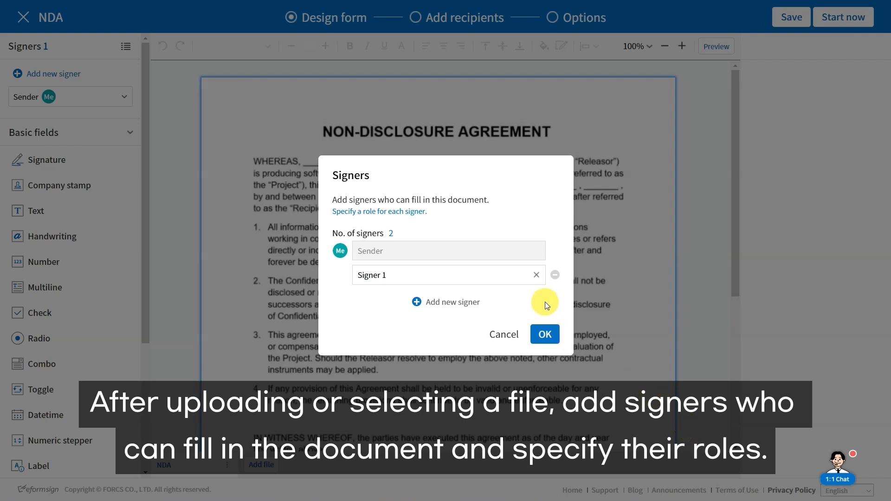
# Rename Signer 1 to Recipient, confirm both signers, and drop a text field on the WHEREAS blank.
pyautogui.tripleClick(494, 276)
pyautogui.write('Recipient')
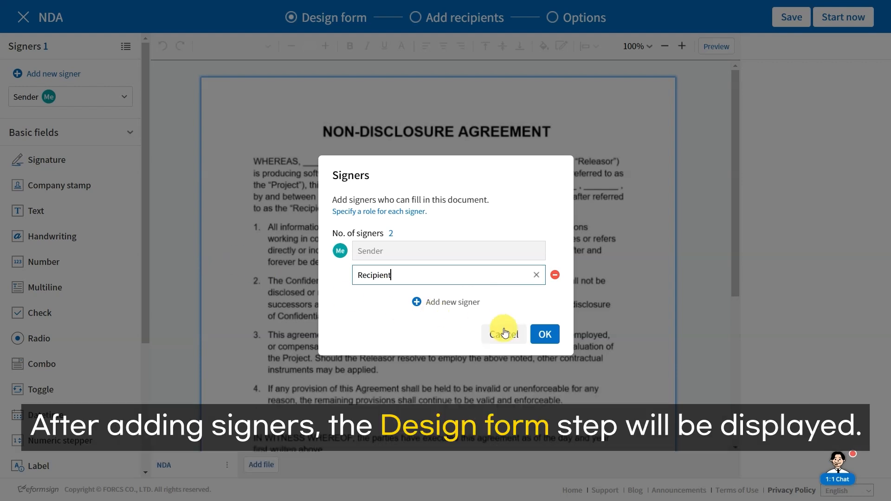
pyautogui.click(533, 332)
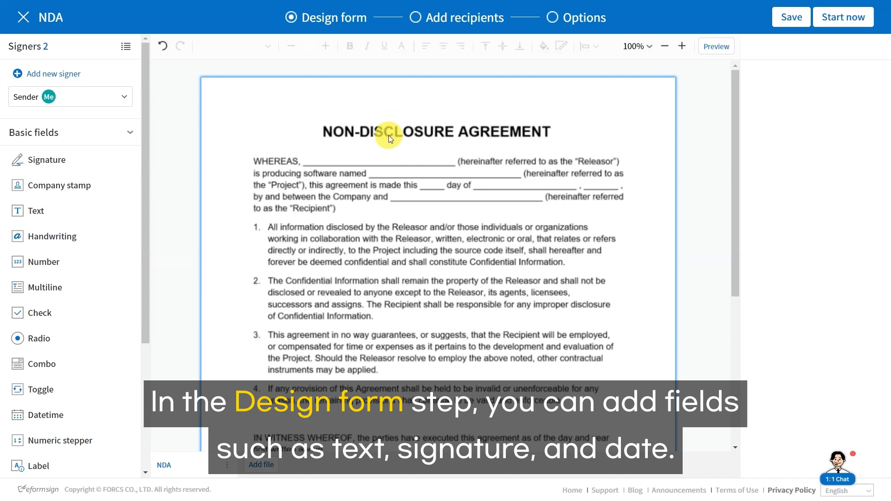
pyautogui.moveTo(60, 205); pyautogui.dragTo(302, 142)
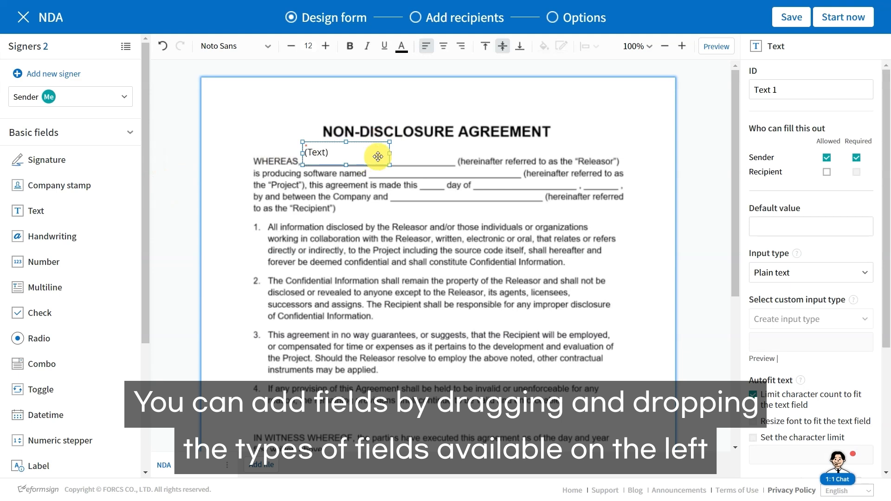
# Widen the WHEREAS field, name it Releasor with Sender required, and add software-name and day fields.
pyautogui.moveTo(390, 142); pyautogui.dragTo(455, 152)
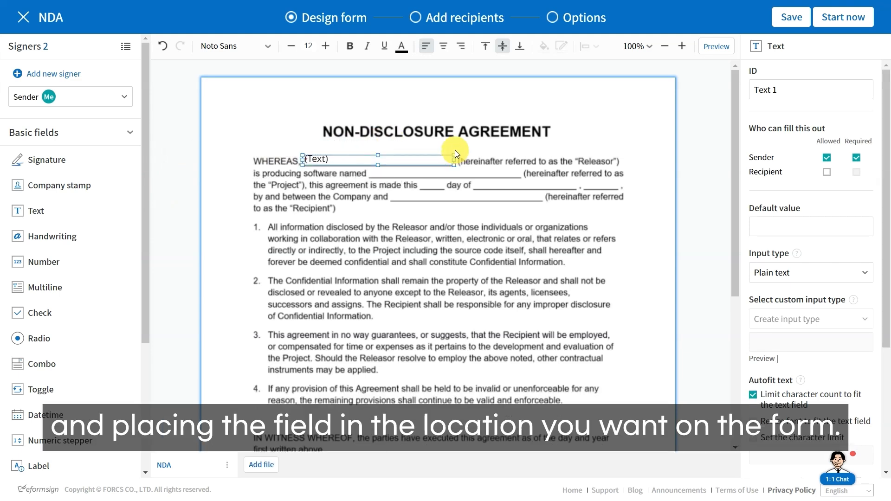
pyautogui.moveTo(787, 89); pyautogui.dragTo(671, 93)
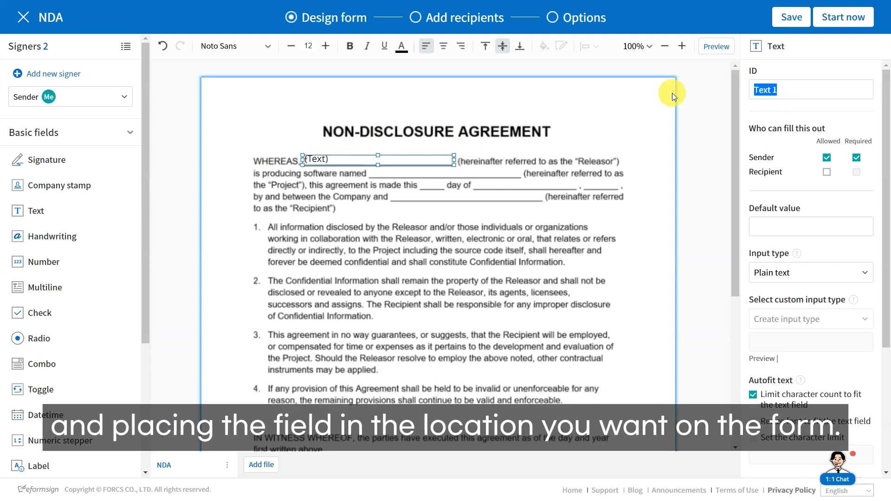
pyautogui.write('Releasor')
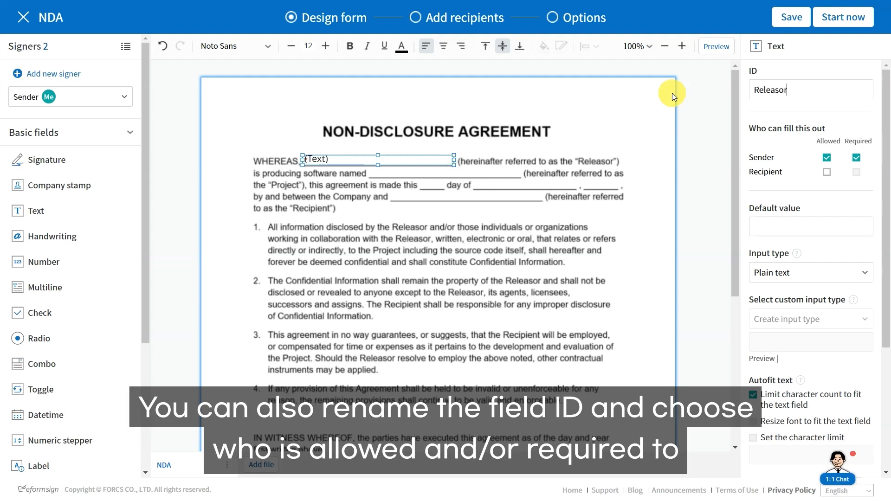
pyautogui.click(827, 158)
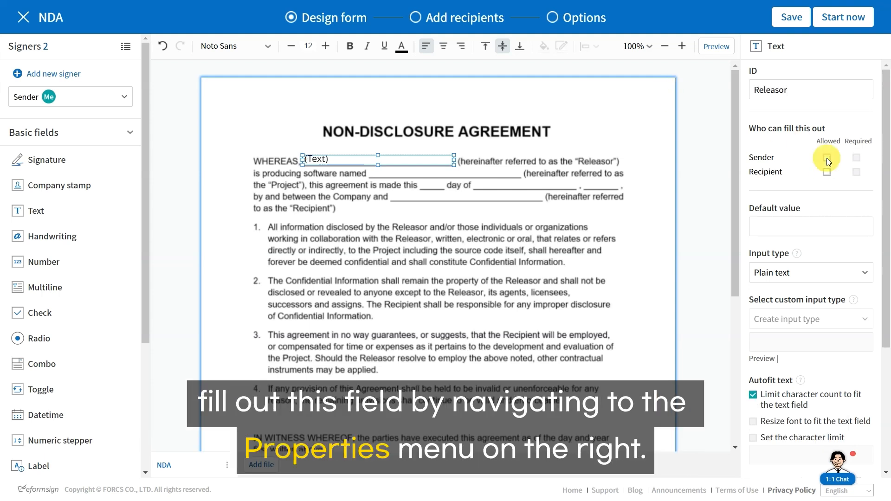
pyautogui.click(826, 158)
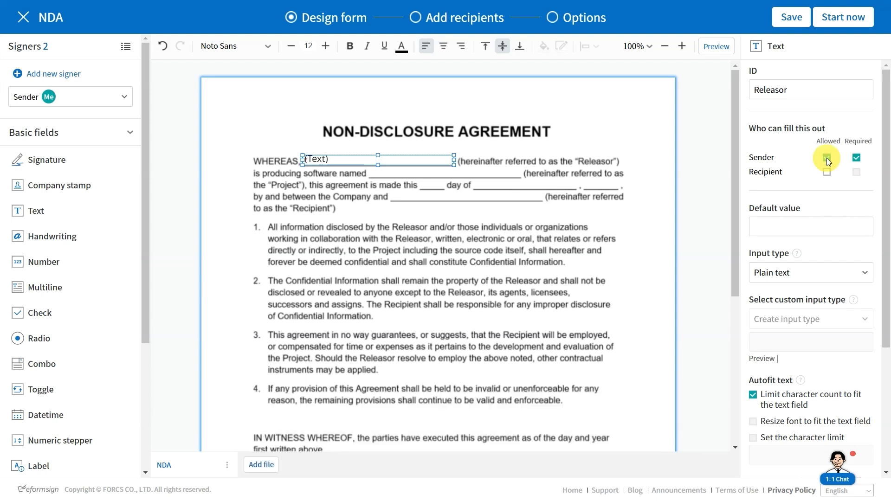
pyautogui.moveTo(36, 211); pyautogui.dragTo(441, 172)
pyautogui.moveTo(36, 211); pyautogui.dragTo(464, 196)
# Switch the designer to Recipient and place a resized signature field on the signature line.
pyautogui.click(121, 98)
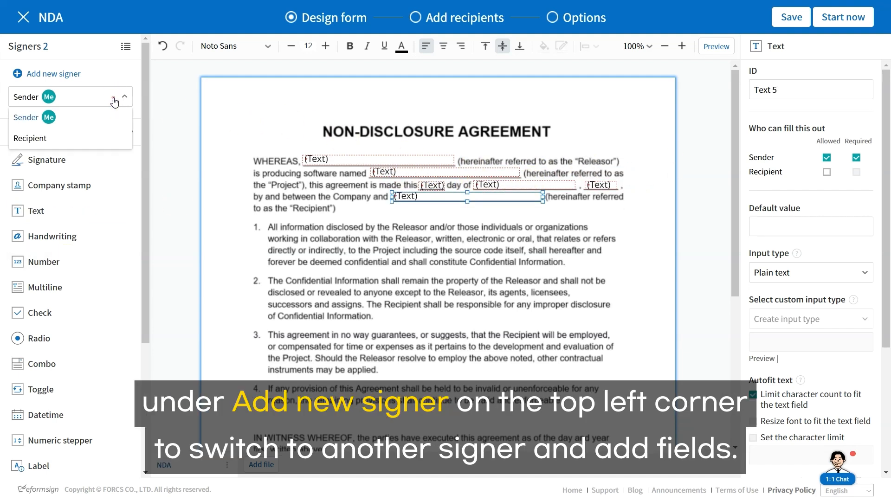
pyautogui.click(71, 139)
pyautogui.scroll(-3, 308, 195)
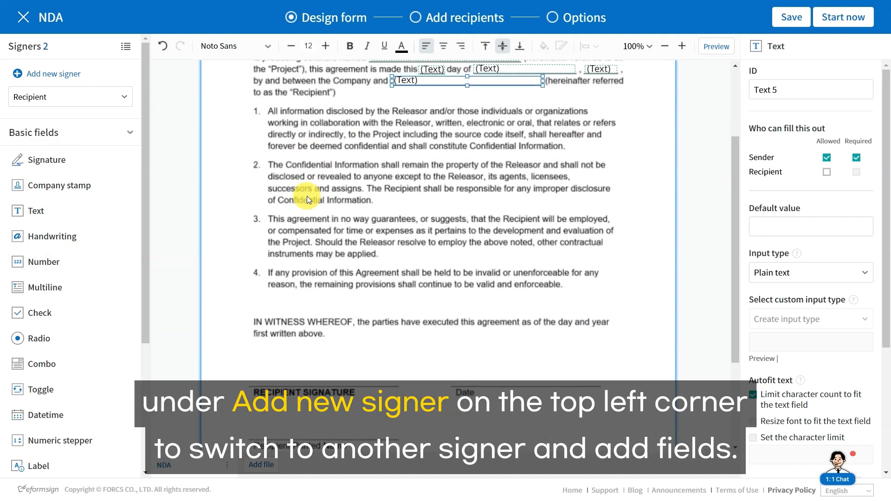
pyautogui.scroll(-2, 307, 196)
pyautogui.moveTo(36, 160)
pyautogui.mouseDown()
pyautogui.moveTo(308, 294)
pyautogui.moveTo(250, 293)
pyautogui.mouseUp()
pyautogui.moveTo(337, 293); pyautogui.dragTo(399, 304)
# Add the Recipient's Date Signed and printed-name fields, then preview the form.
pyautogui.click(361, 286)
pyautogui.moveTo(359, 345)
pyautogui.mouseDown()
pyautogui.moveTo(567, 318)
pyautogui.moveTo(526, 318)
pyautogui.mouseUp()
pyautogui.moveTo(35, 213); pyautogui.dragTo(249, 358)
pyautogui.moveTo(338, 357); pyautogui.dragTo(399, 371)
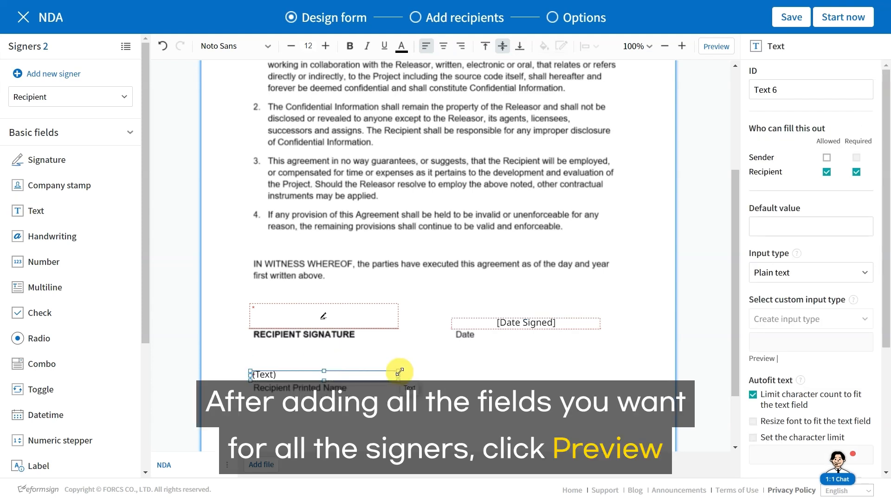
pyautogui.click(716, 46)
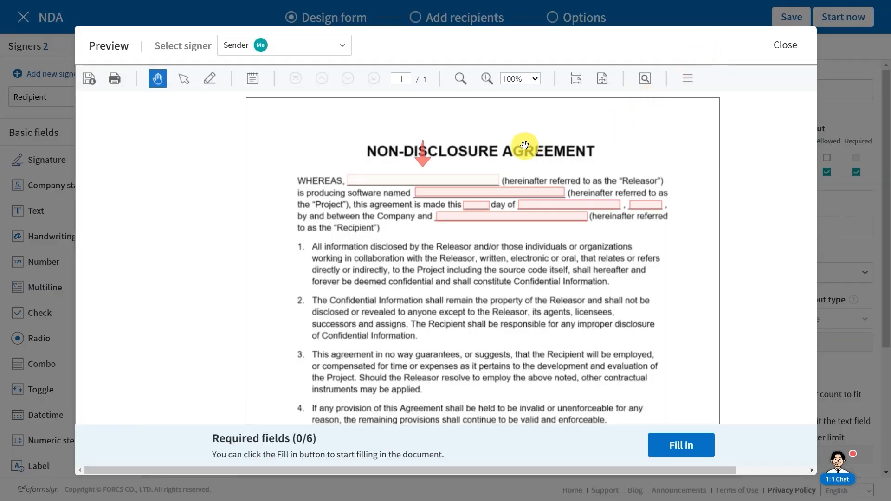
# Test-fill the Releasor blank with ACME Inc and switch the preview to the Recipient.
pyautogui.click(491, 180)
pyautogui.write('ACME Inc')
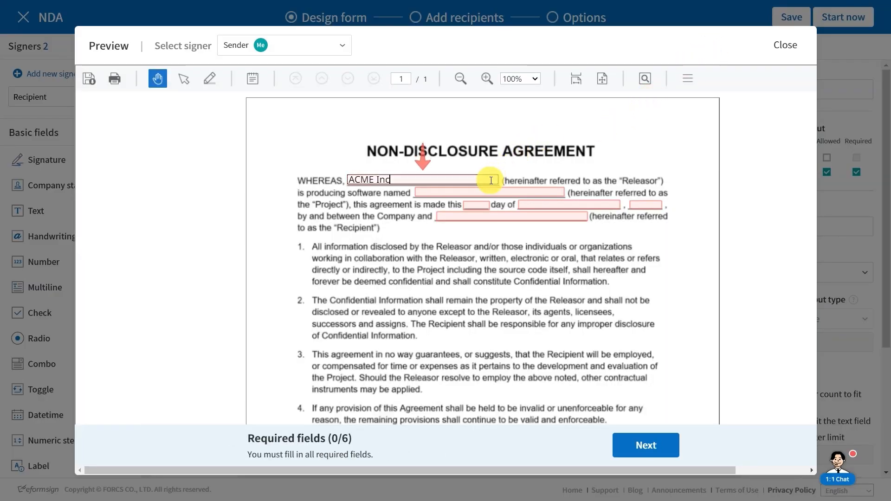
pyautogui.click(312, 45)
pyautogui.click(295, 88)
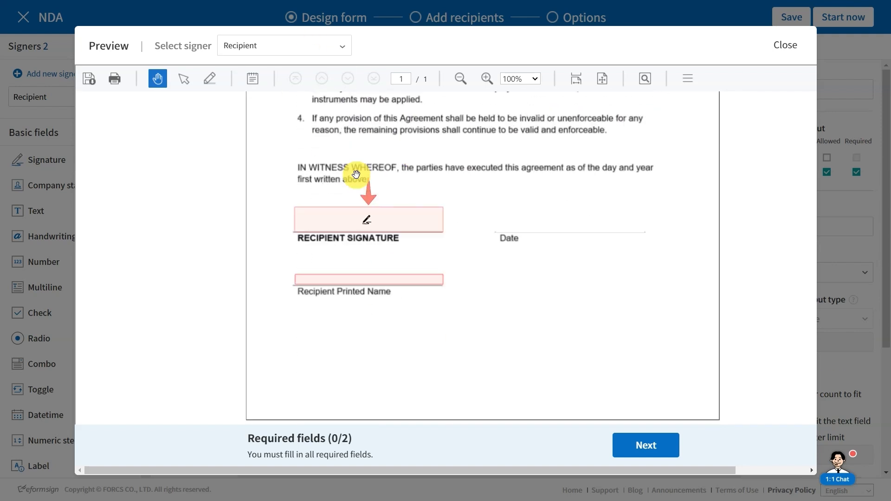
# Draw and confirm a test Recipient signature, then close the preview.
pyautogui.click(343, 219)
pyautogui.moveTo(185, 267)
pyautogui.mouseDown()
pyautogui.moveTo(278, 294)
pyautogui.moveTo(454, 252)
pyautogui.mouseUp()
pyautogui.moveTo(534, 217); pyautogui.dragTo(657, 279)
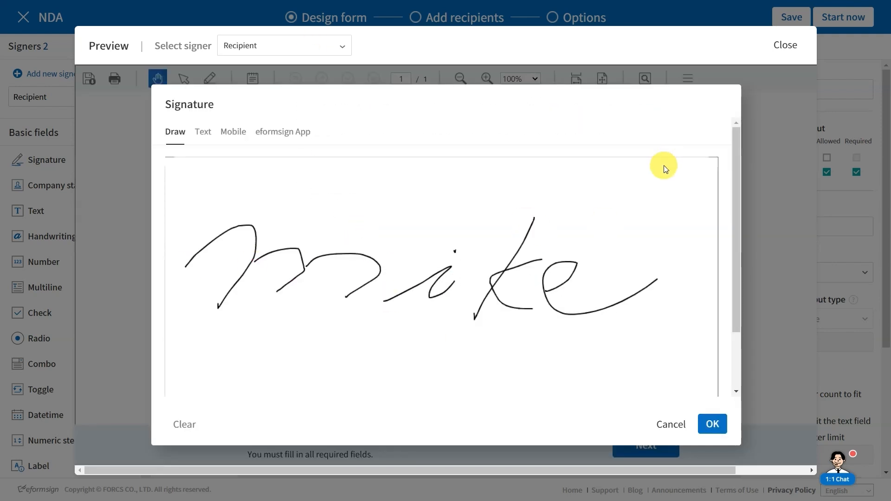
pyautogui.click(725, 430)
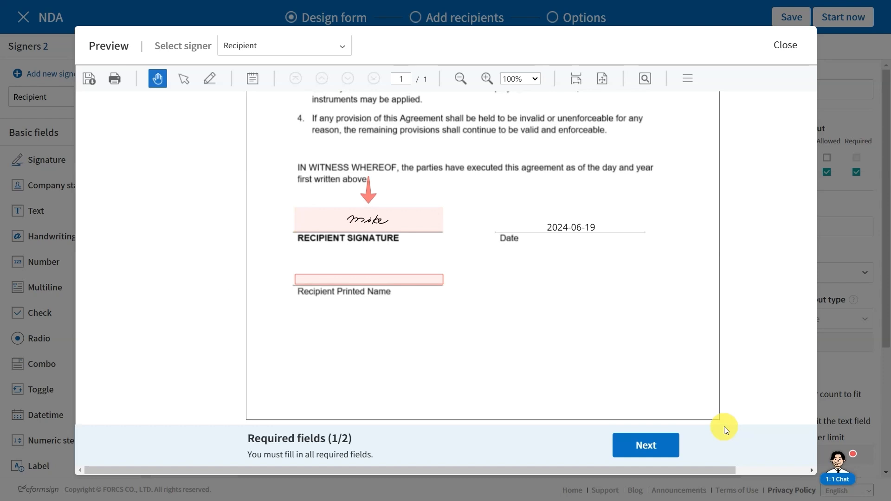
pyautogui.click(783, 44)
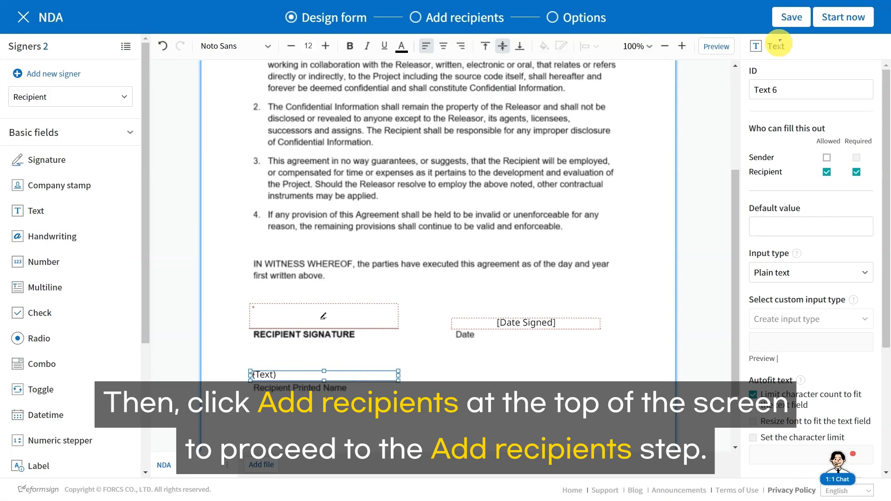
# Proceed to the Add recipients step from the top progress bar.
pyautogui.scroll(5, 477, 145)
pyautogui.click(465, 24)
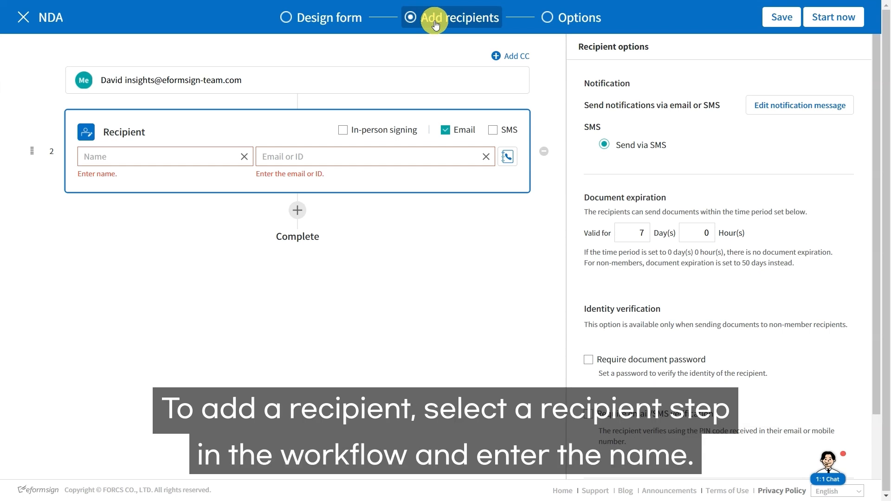
# Enter the recipient's full name and leave Email as the only notification method.
pyautogui.click(210, 156)
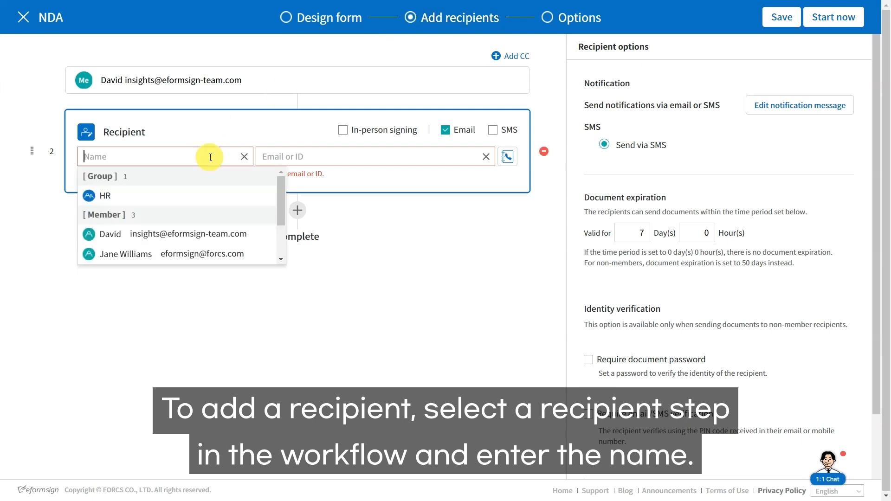
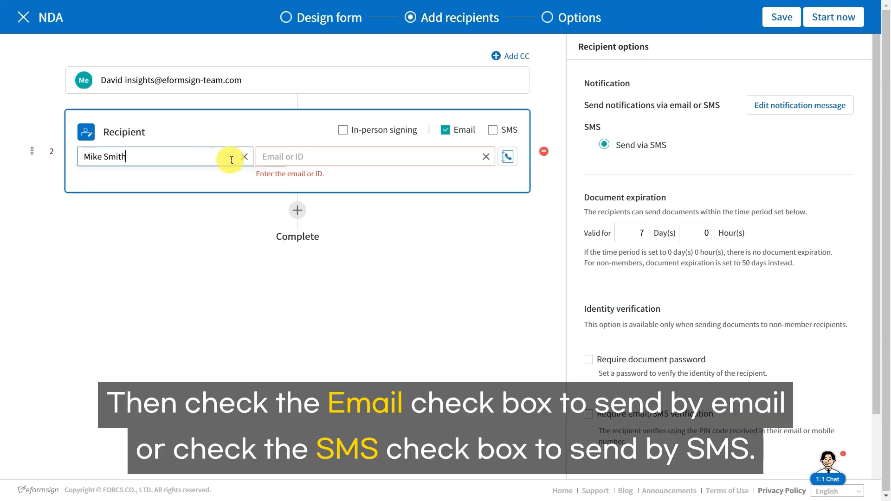
pyautogui.click(492, 130)
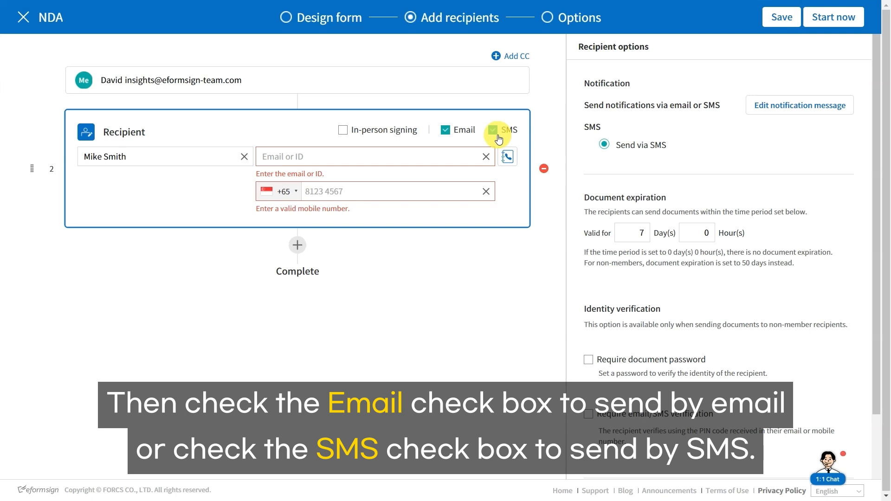
pyautogui.click(497, 134)
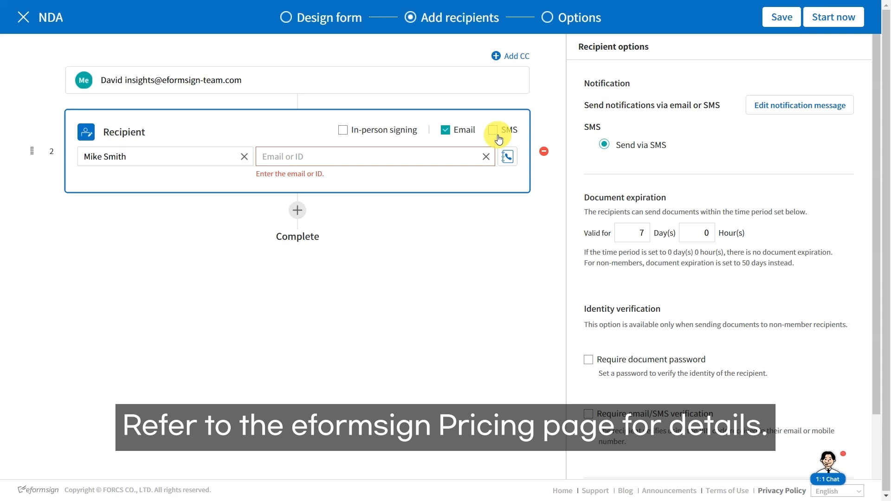
# Enter the recipient's e-mail address.
pyautogui.click(422, 155)
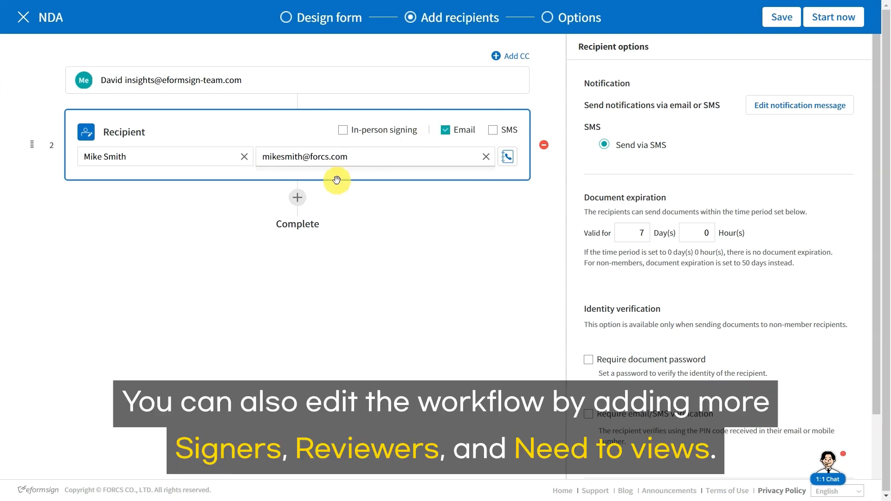
pyautogui.click(299, 197)
# Add an extra Recipient, a Reviewer and a Need to view step to the workflow.
pyautogui.click(301, 215)
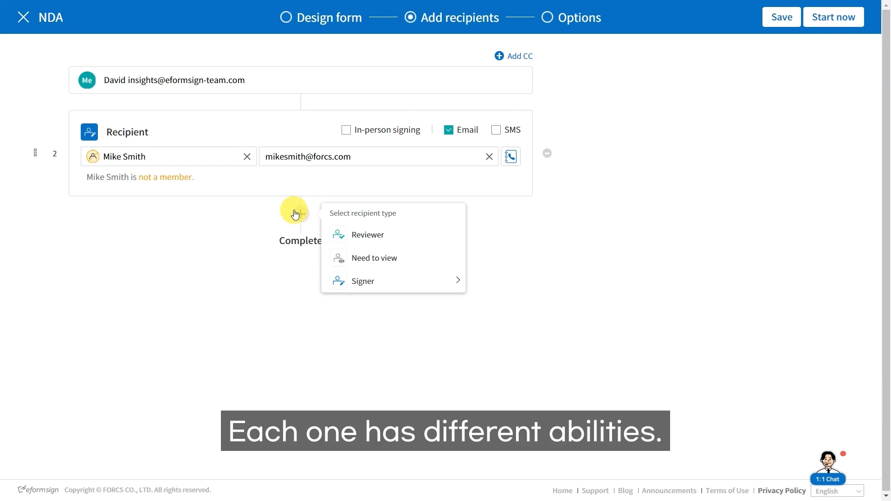
pyautogui.moveTo(354, 291)
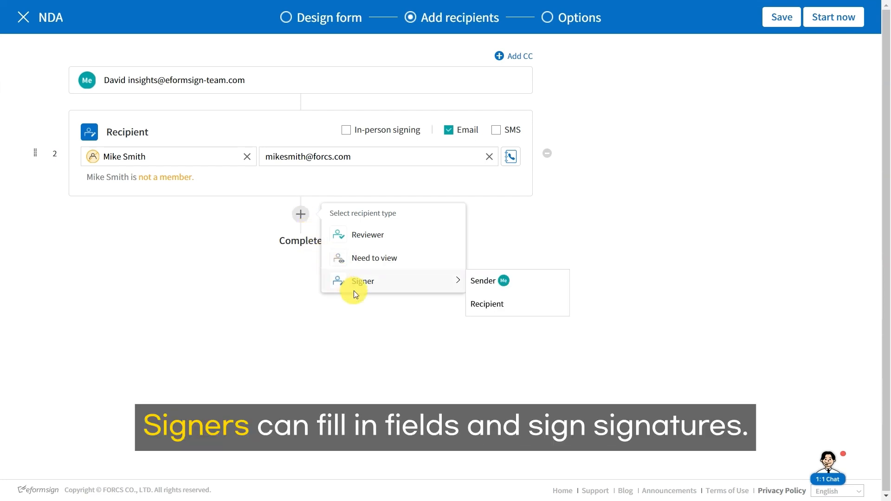
pyautogui.click(485, 305)
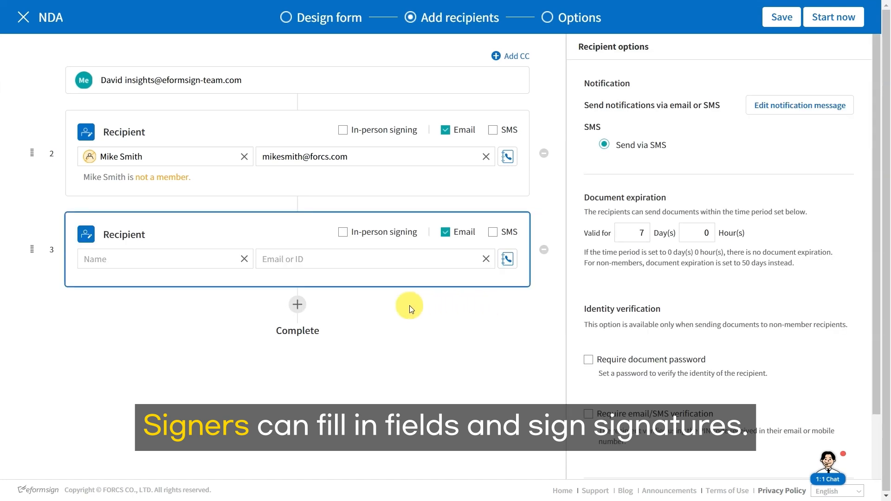
pyautogui.click(301, 308)
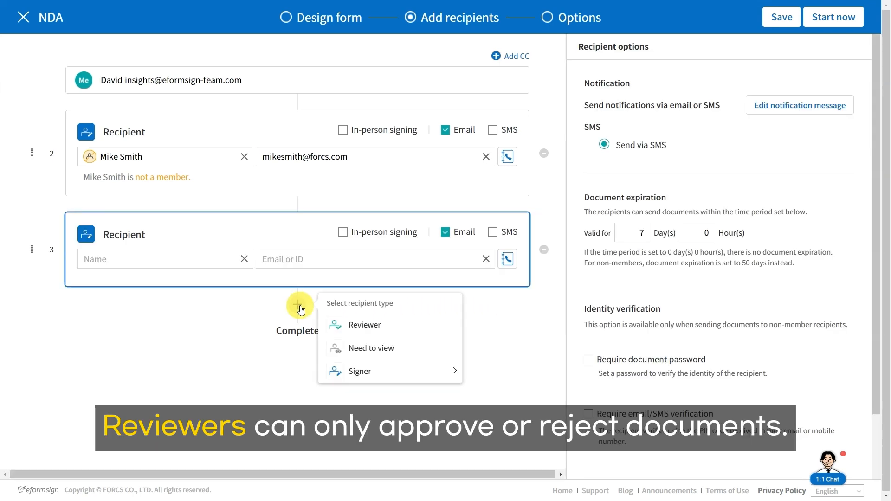
pyautogui.click(359, 322)
pyautogui.click(298, 394)
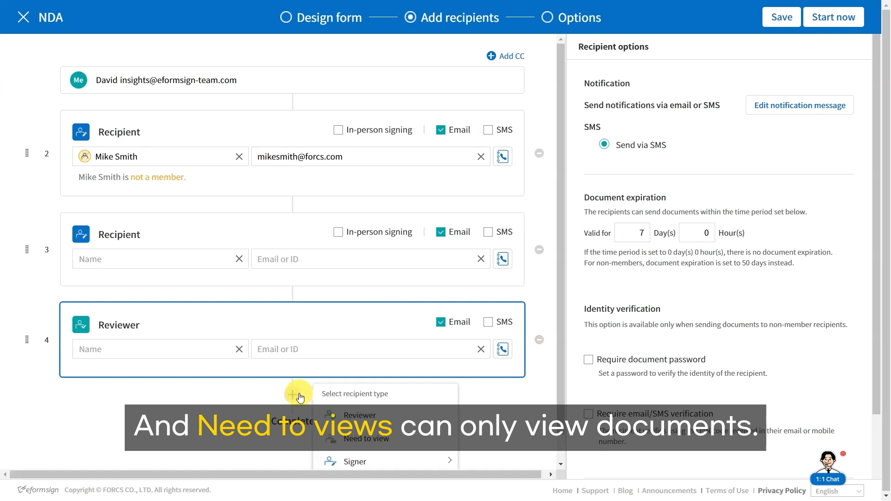
pyautogui.click(349, 442)
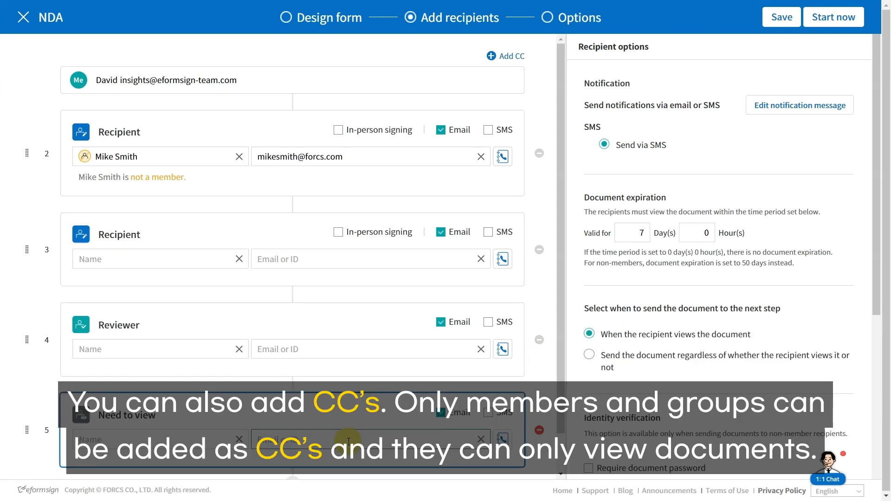
# Add the HR group as a CC on the document.
pyautogui.click(493, 55)
pyautogui.click(435, 251)
pyautogui.click(414, 291)
pyautogui.click(555, 296)
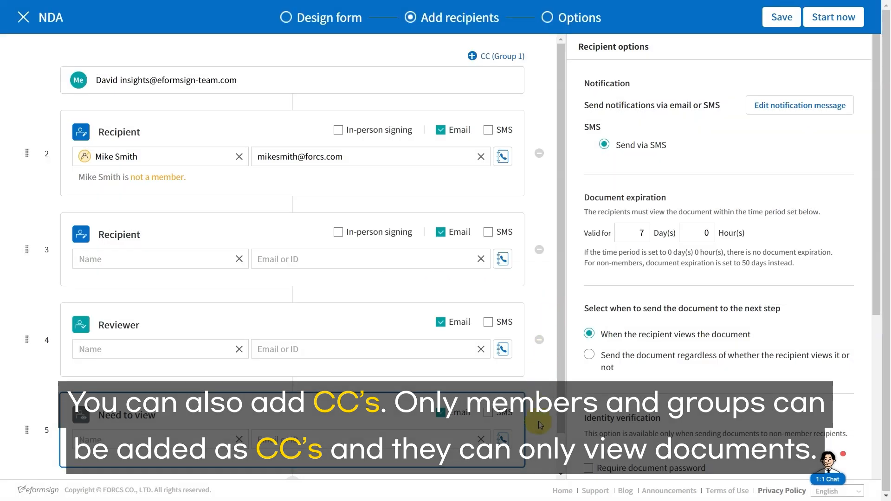
# Delete the Need to view, Reviewer and empty Recipient steps, leaving one recipient.
pyautogui.click(539, 433)
pyautogui.click(538, 291)
pyautogui.click(543, 339)
pyautogui.click(539, 291)
pyautogui.click(543, 249)
pyautogui.click(539, 290)
pyautogui.click(334, 130)
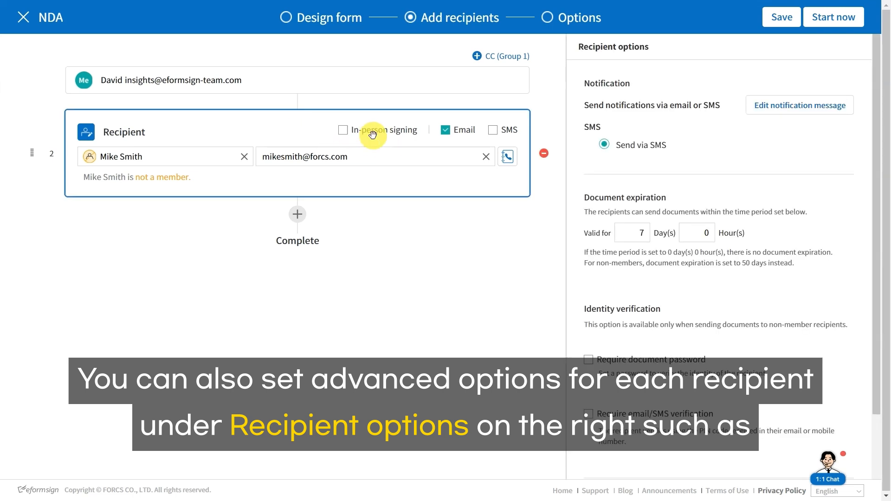
pyautogui.scroll(-2, 616, 313)
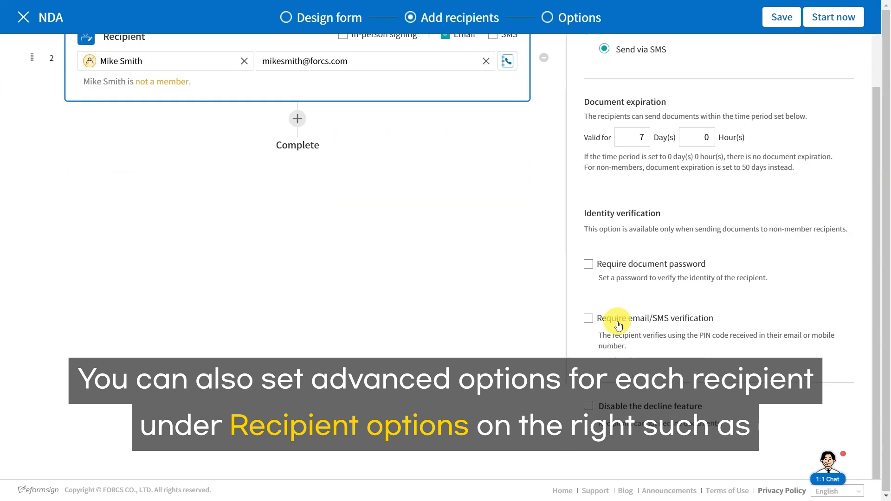
pyautogui.scroll(2, 621, 318)
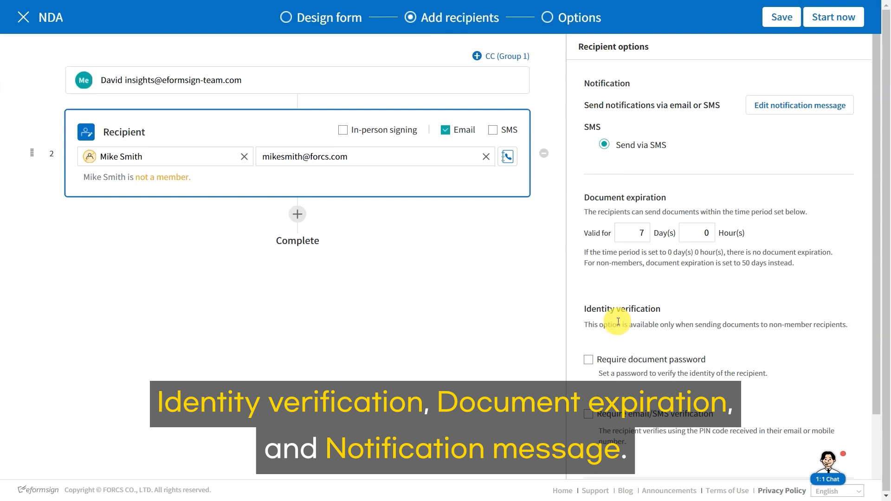
pyautogui.click(766, 113)
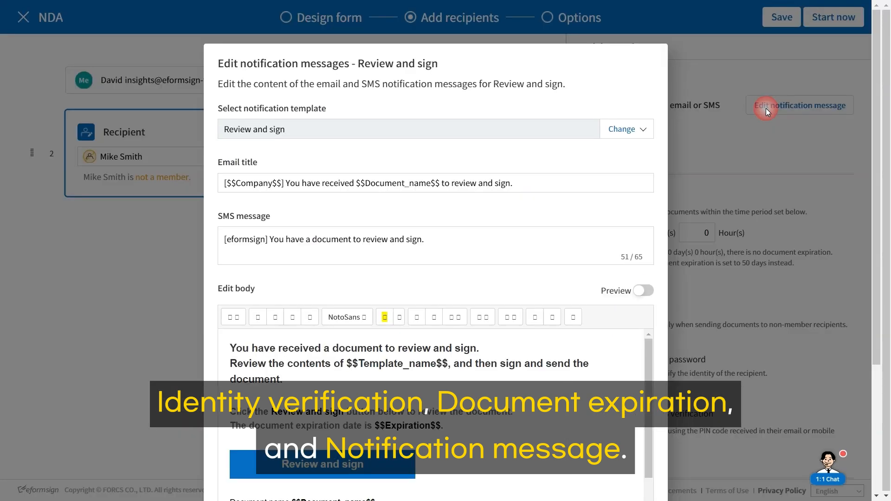
pyautogui.scroll(-3, 580, 158)
pyautogui.click(587, 435)
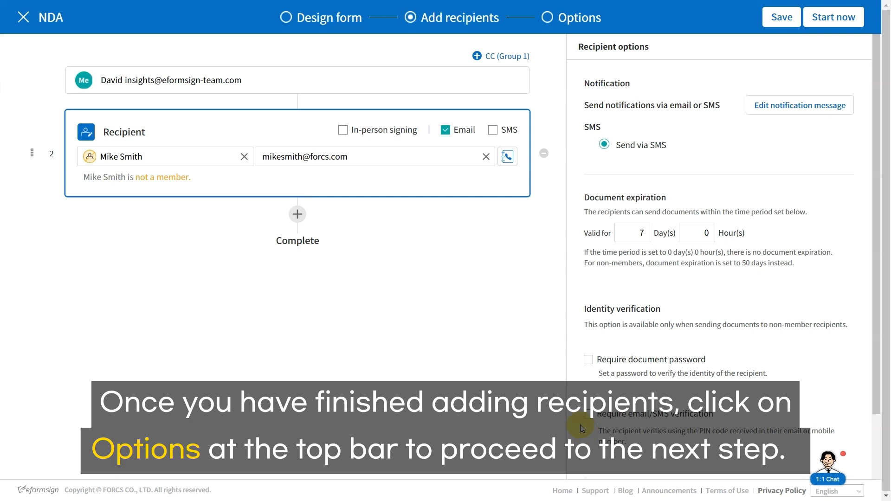
# Title the document NDA_ACME in Options, toggle timestamping, and save it for later.
pyautogui.click(559, 26)
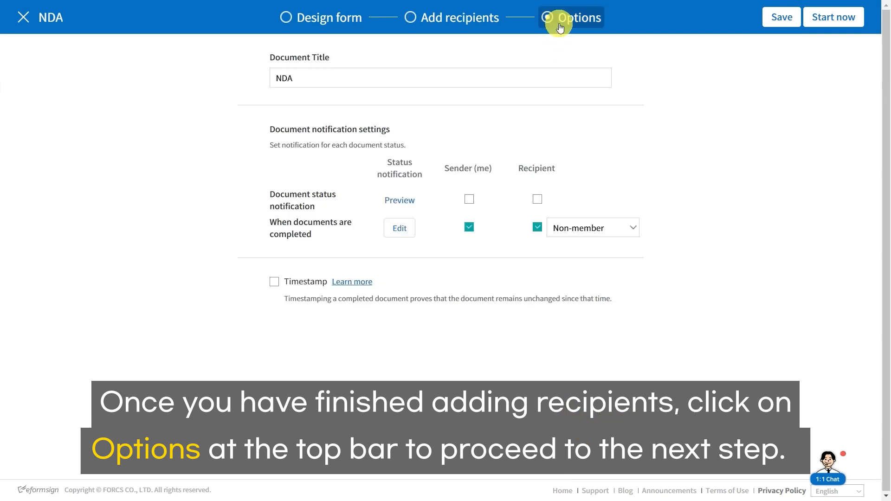
pyautogui.click(326, 77)
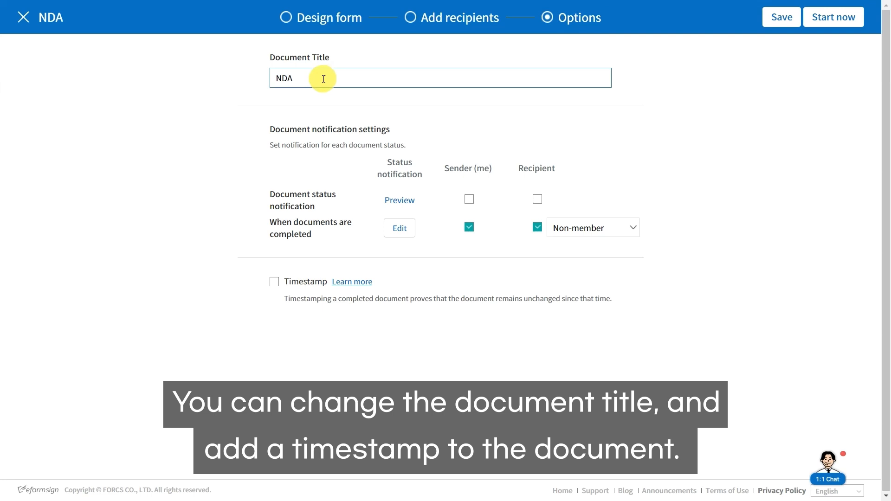
pyautogui.click(355, 104)
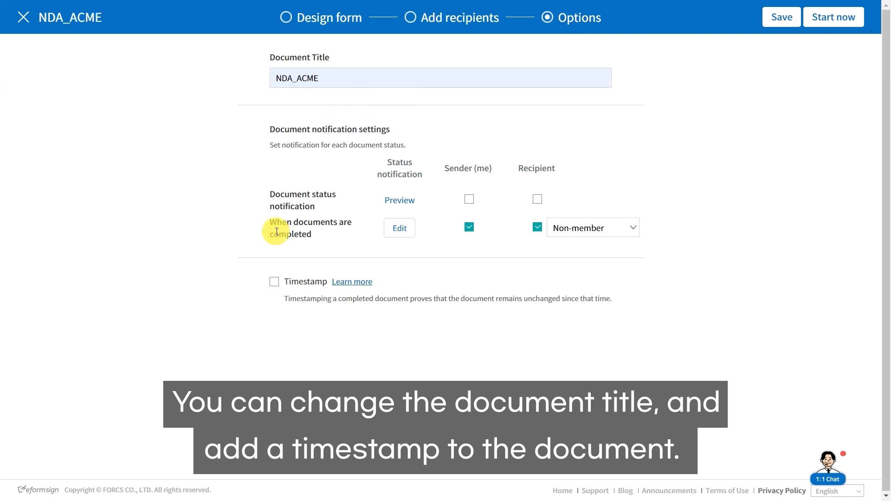
pyautogui.click(274, 283)
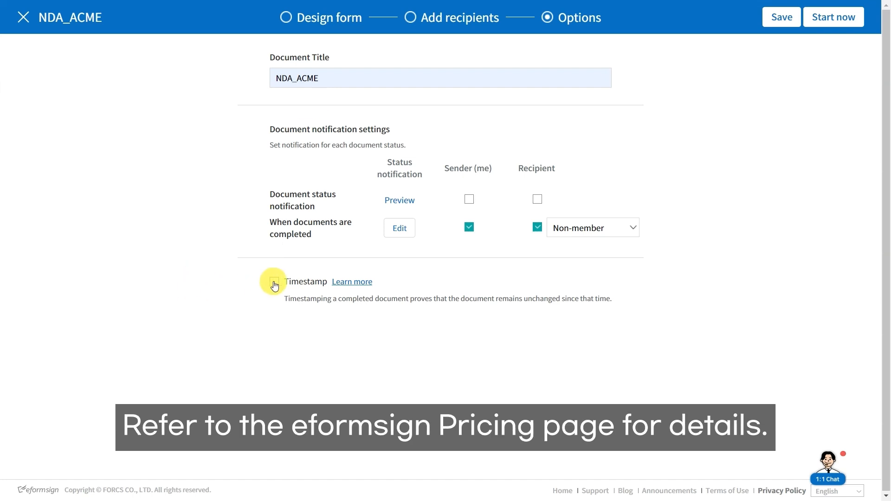
pyautogui.click(771, 21)
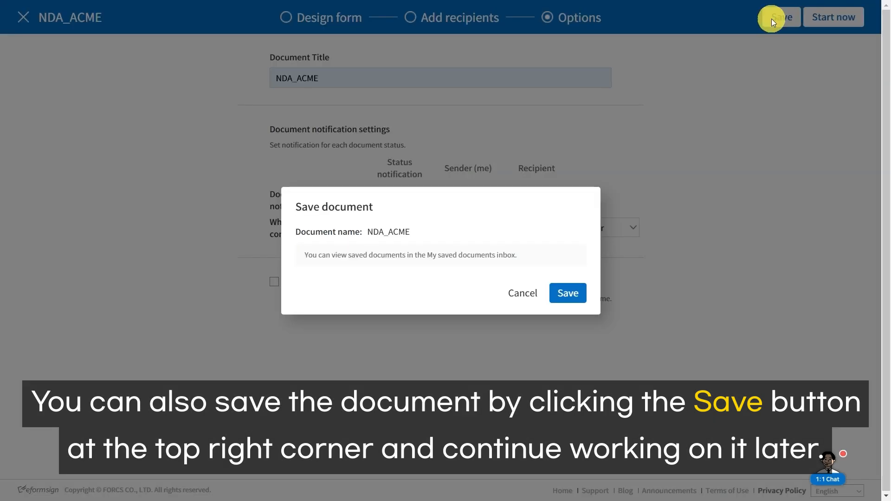
pyautogui.click(566, 299)
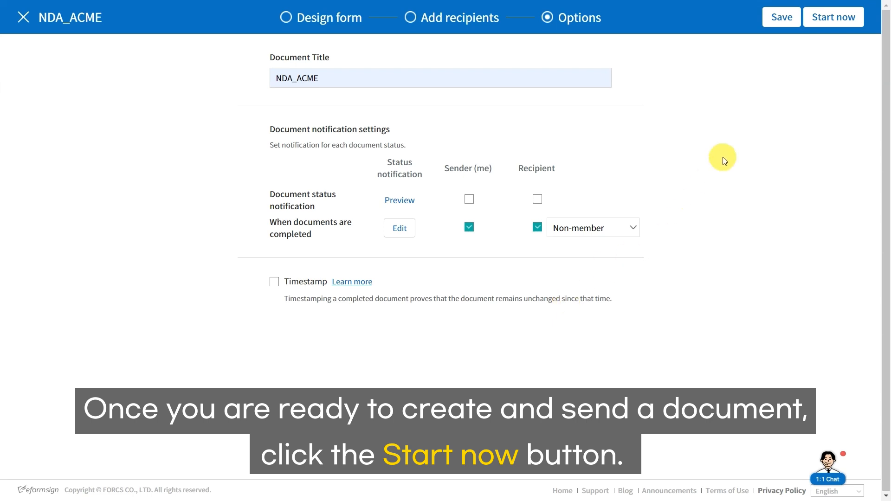
# Start the document and enter ACME Inc as Releasor and ACME HR as software name.
pyautogui.click(818, 21)
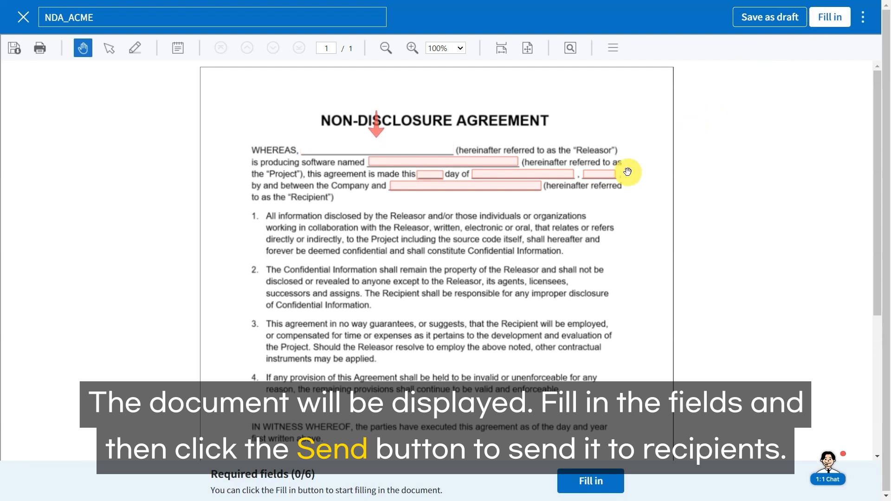
pyautogui.click(445, 149)
pyautogui.write('ACME Inc')
pyautogui.click(453, 161)
pyautogui.write('ACME HR')
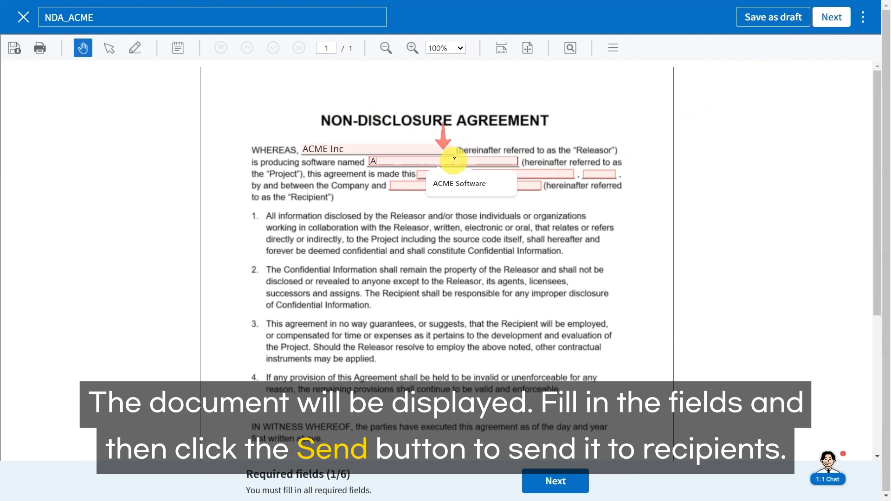
# Fill in the date as day 19, month May, year 19.
pyautogui.click(434, 175)
pyautogui.write('19')
pyautogui.click(533, 171)
pyautogui.write('June')
pyautogui.press('BackSpace')
pyautogui.press('BackSpace')
pyautogui.press('BackSpace')
pyautogui.press('BackSpace')
pyautogui.press('BackSpace')
pyautogui.write('May')
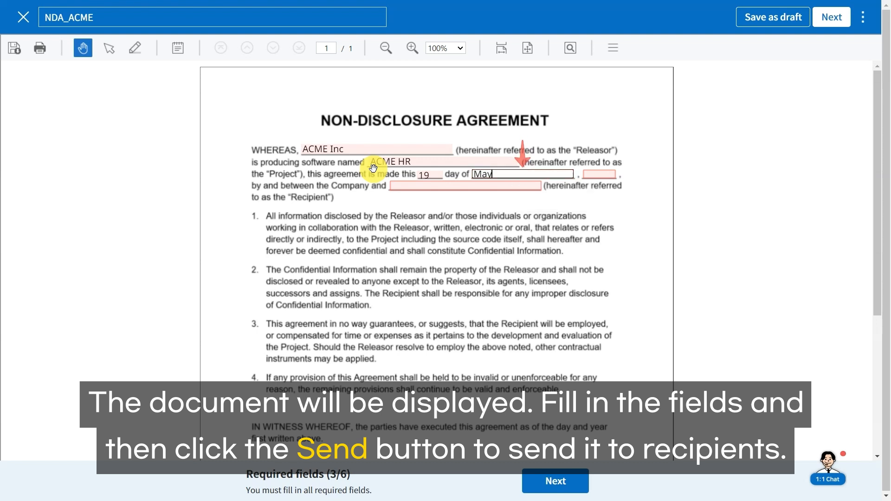
pyautogui.click(590, 173)
pyautogui.write('19')
# Enter the recipient's name, save a draft, and send the NDA with confirmation.
pyautogui.click(501, 187)
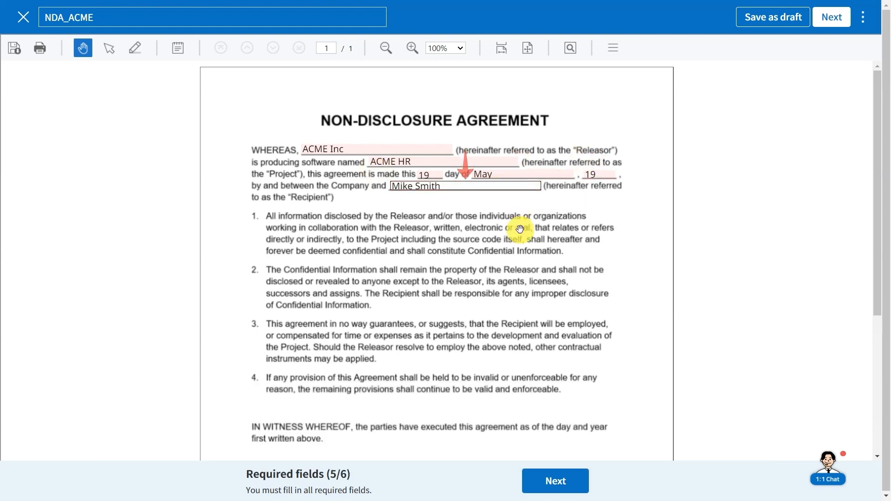
pyautogui.click(520, 281)
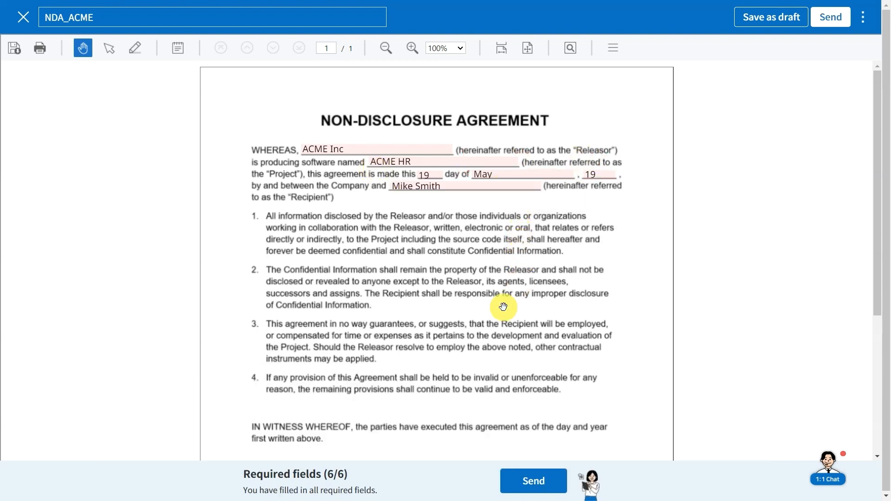
pyautogui.click(761, 15)
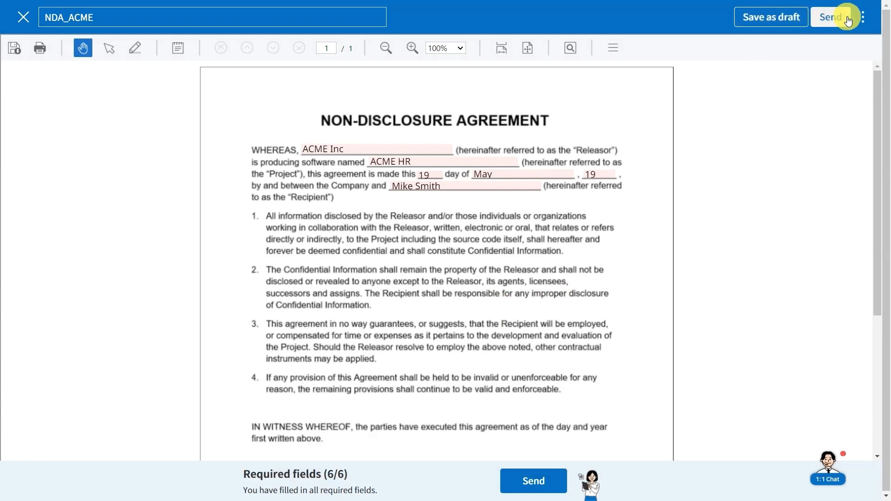
pyautogui.click(847, 17)
pyautogui.click(563, 363)
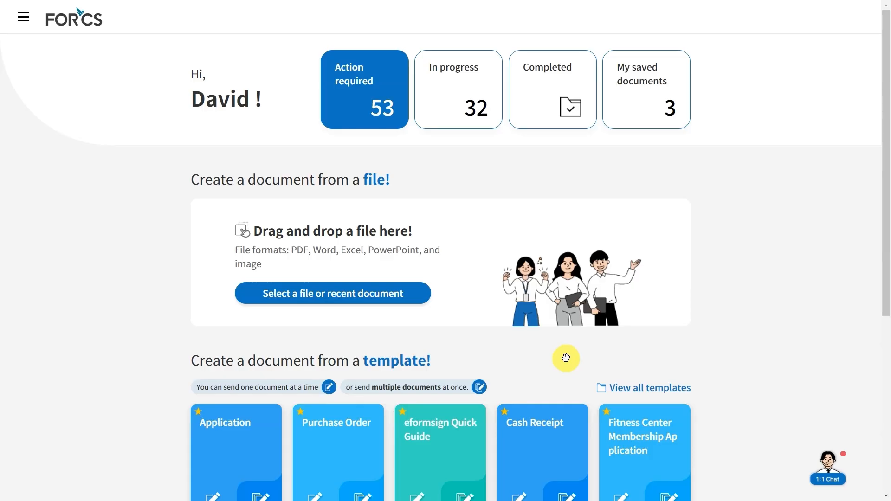
# Check NDA_ACME in the In progress list, then open the completed NDA_ACME from the Gmail notice.
pyautogui.click(468, 105)
pyautogui.click(657, 282)
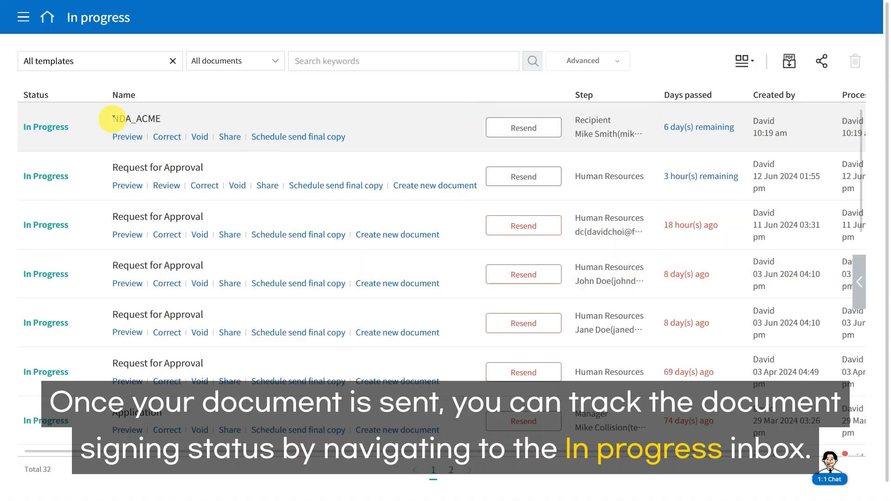
pyautogui.hscroll(3, 401, 459)
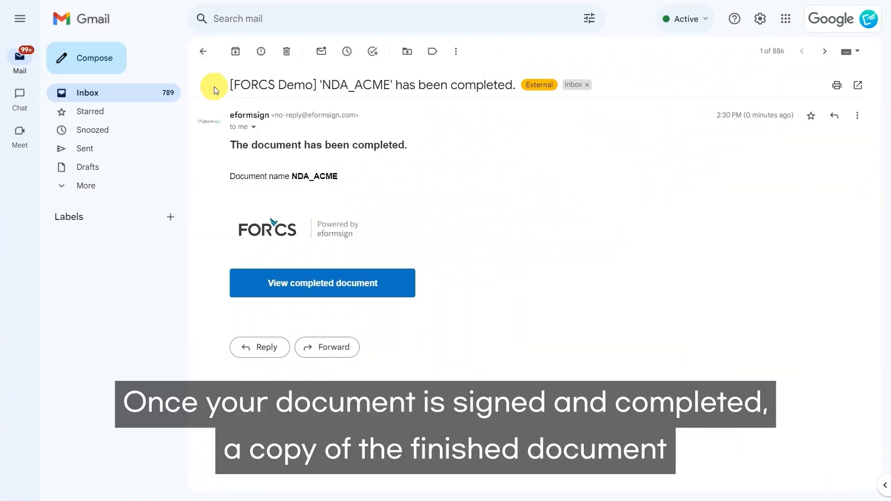
pyautogui.click(298, 279)
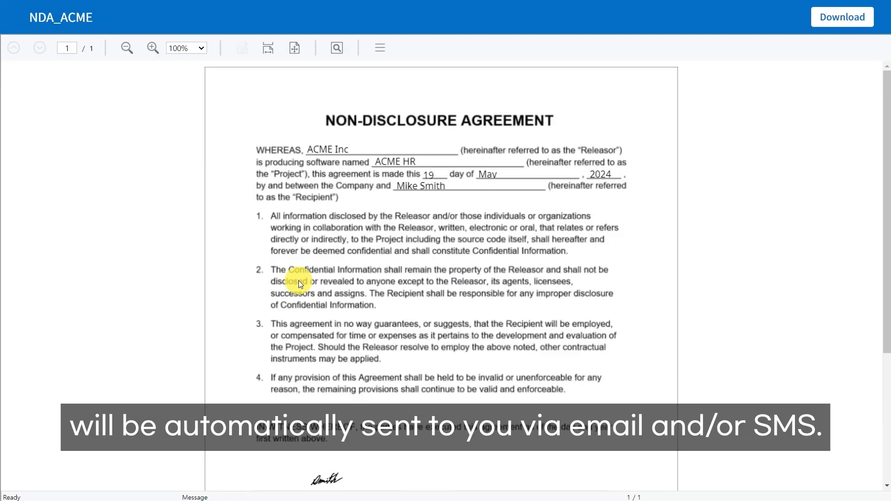
# Preview NDA_ACME from the Completed inbox to view its signature, printed name and 2024-06-19 date.
pyautogui.scroll(-3, 298, 282)
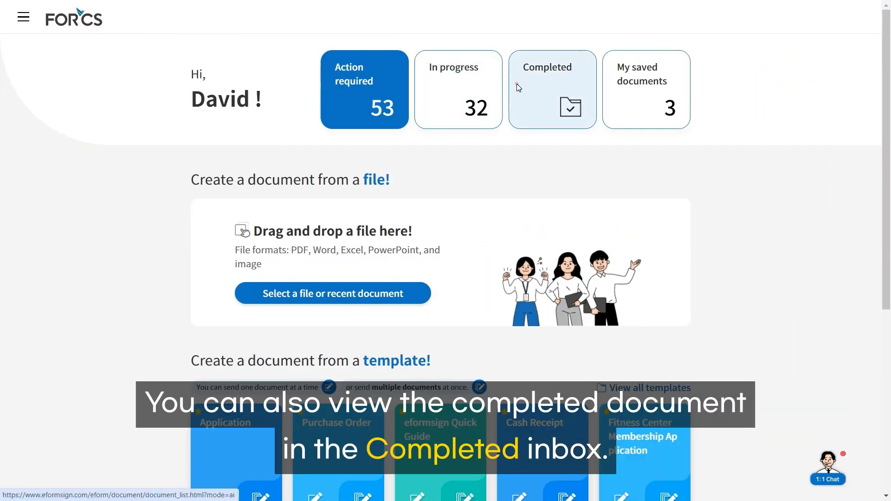
pyautogui.click(518, 88)
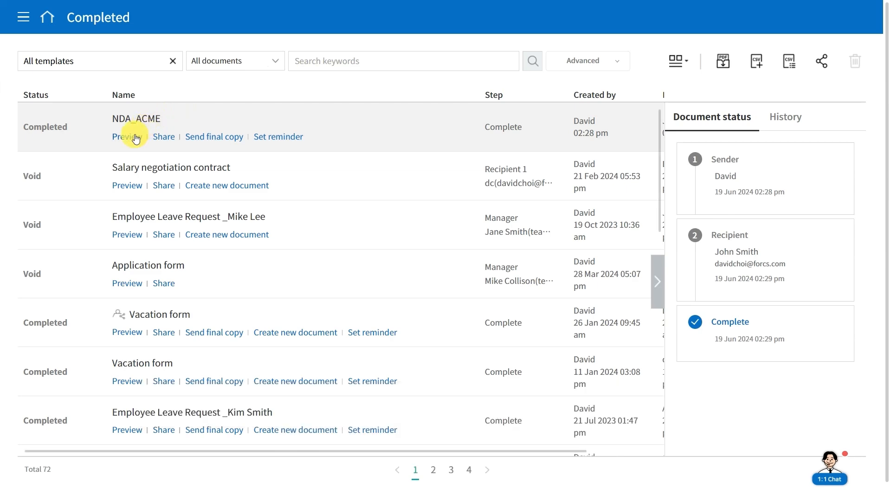
pyautogui.click(132, 136)
pyautogui.scroll(-3, 134, 140)
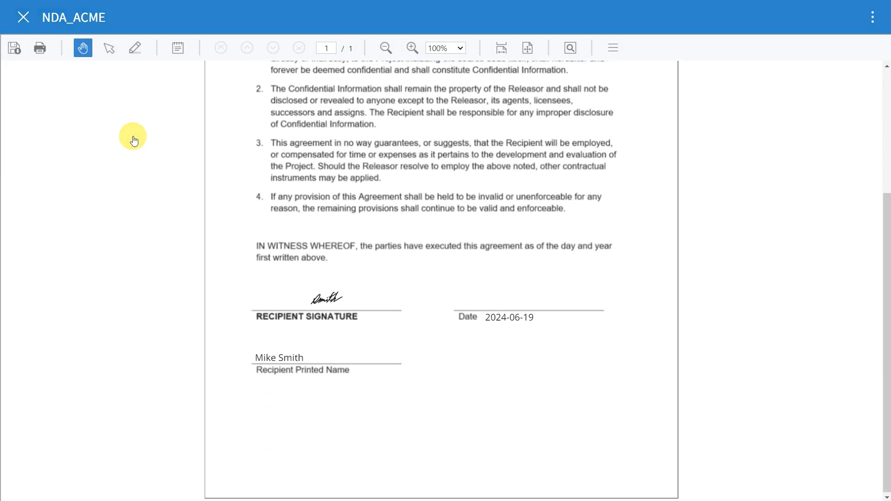